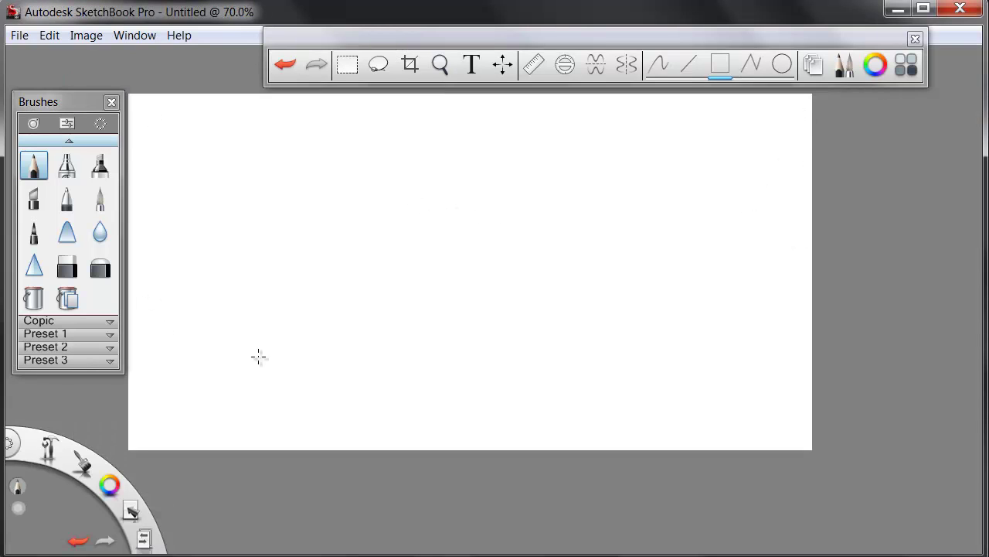
# Step: Open Page Setup from the File menu and close it without changes
pyautogui.click(17, 36)
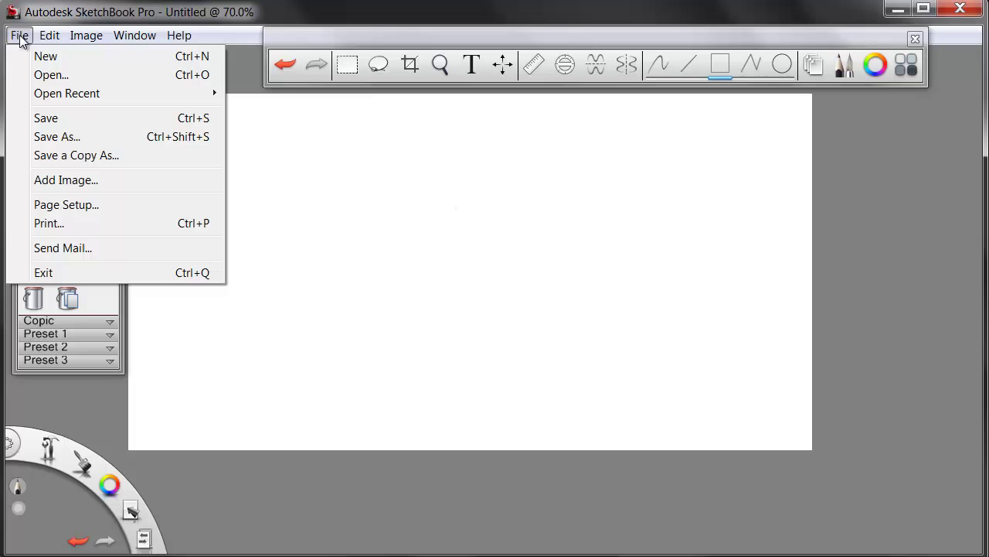
pyautogui.click(81, 213)
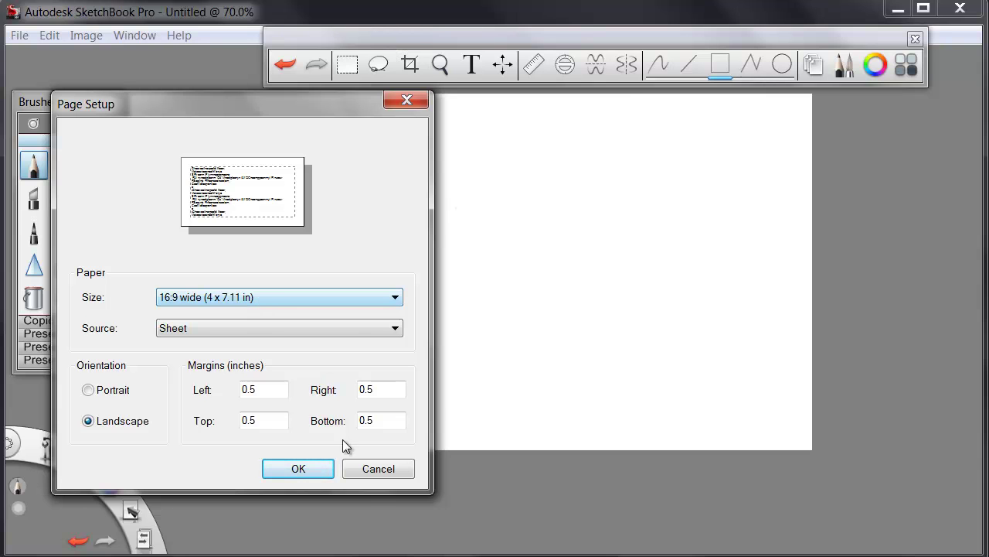
pyautogui.click(385, 475)
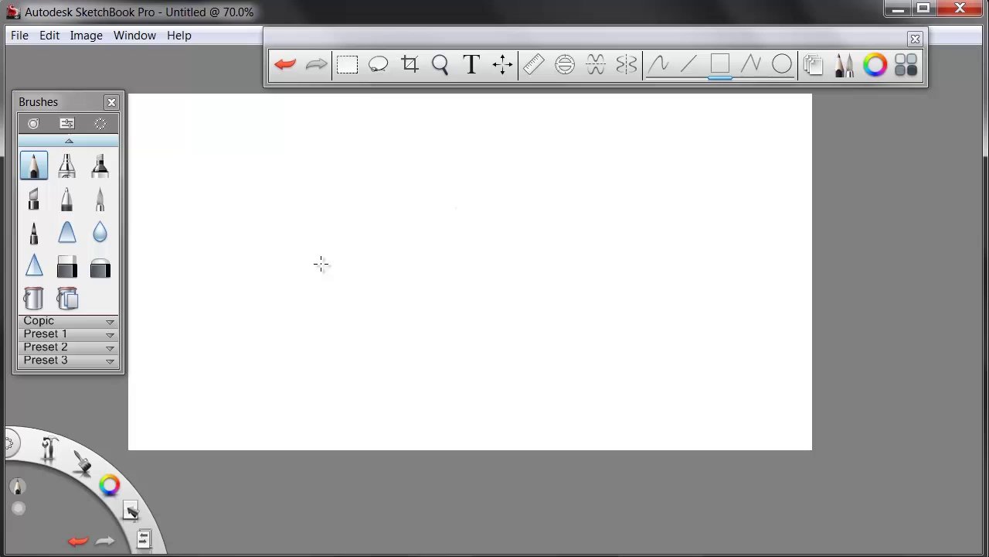
# Step: Show the Layer Editor and add Layer 01 above the Background layer
pyautogui.click(136, 37)
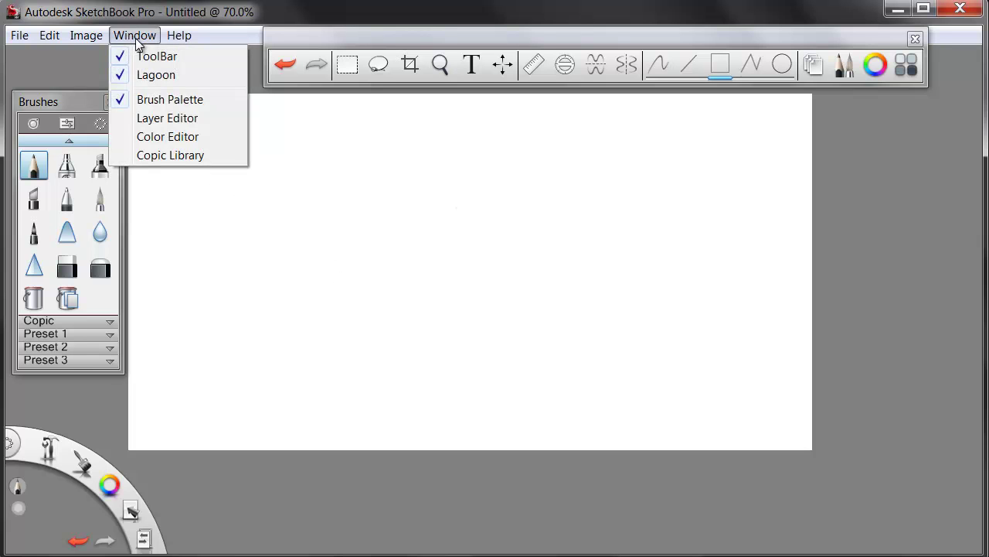
pyautogui.click(173, 126)
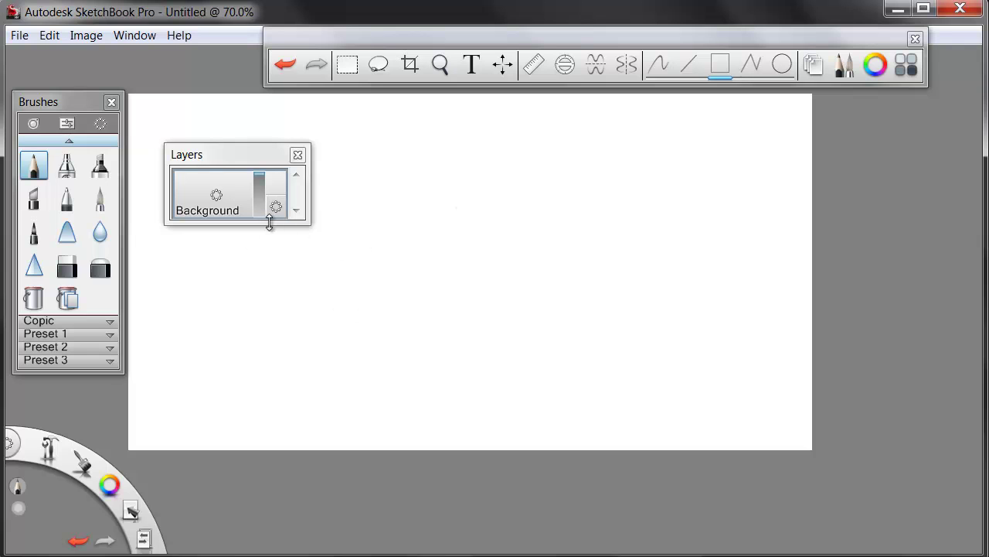
pyautogui.click(236, 190)
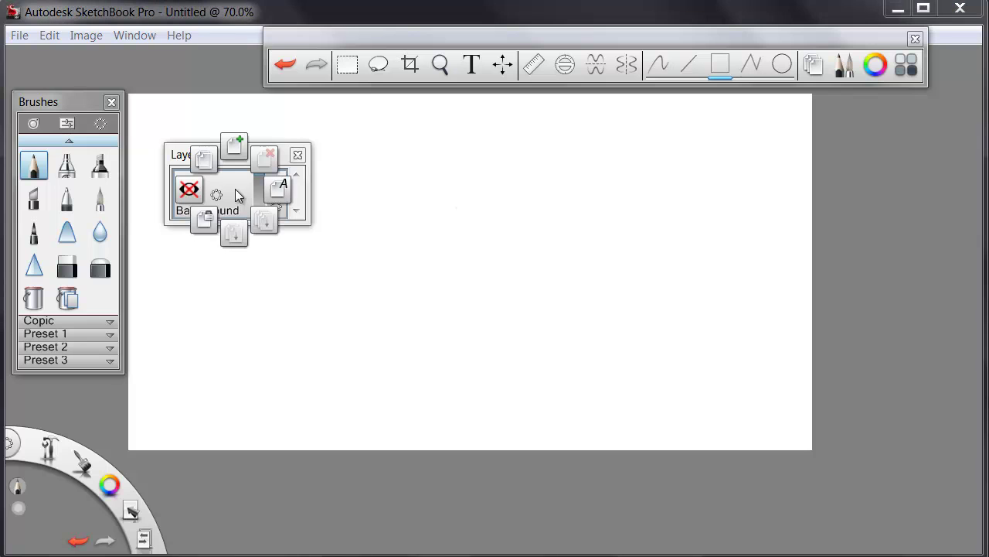
pyautogui.click(236, 142)
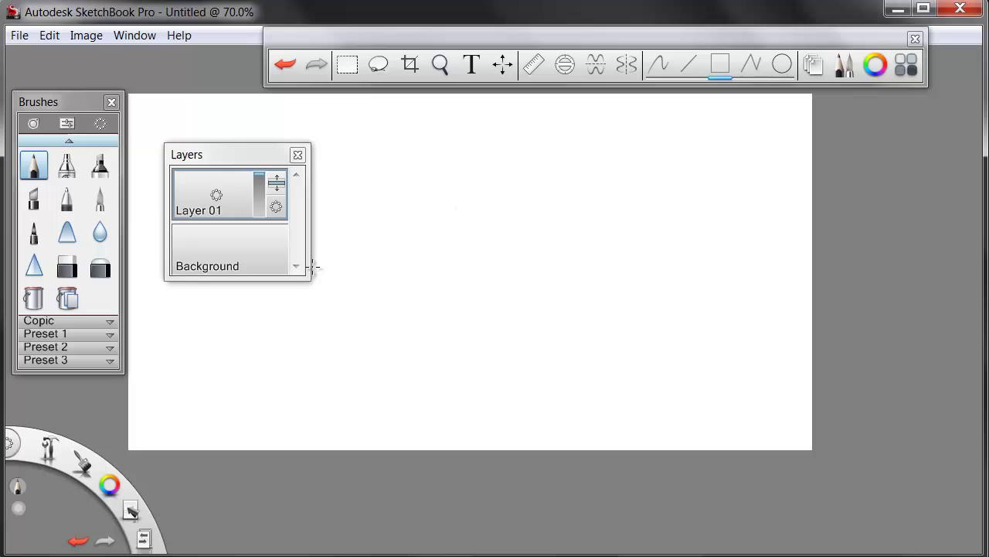
# Step: Draw a tall rectangle on the canvas's right side with the Ballpoint Pen in dark gray RGB 51
pyautogui.click(66, 201)
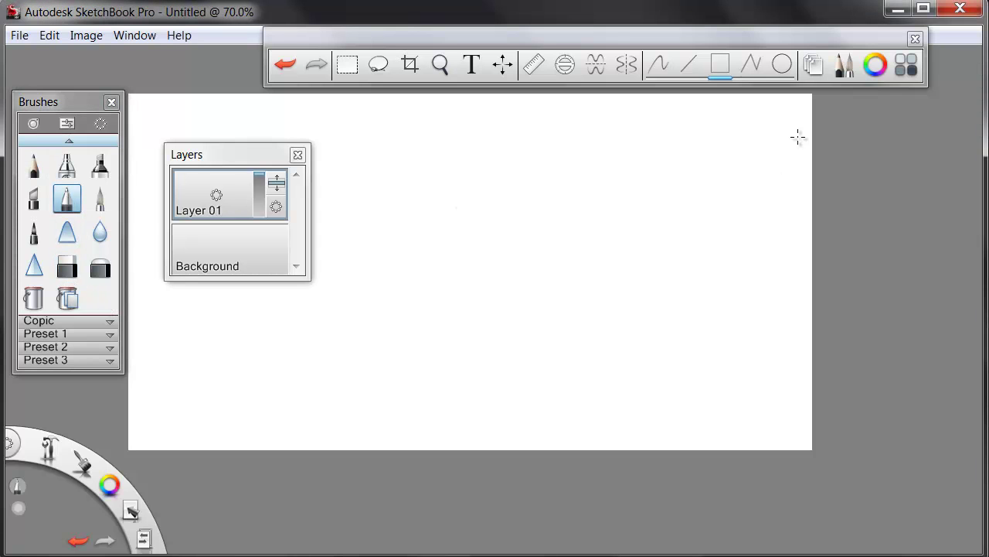
pyautogui.click(876, 65)
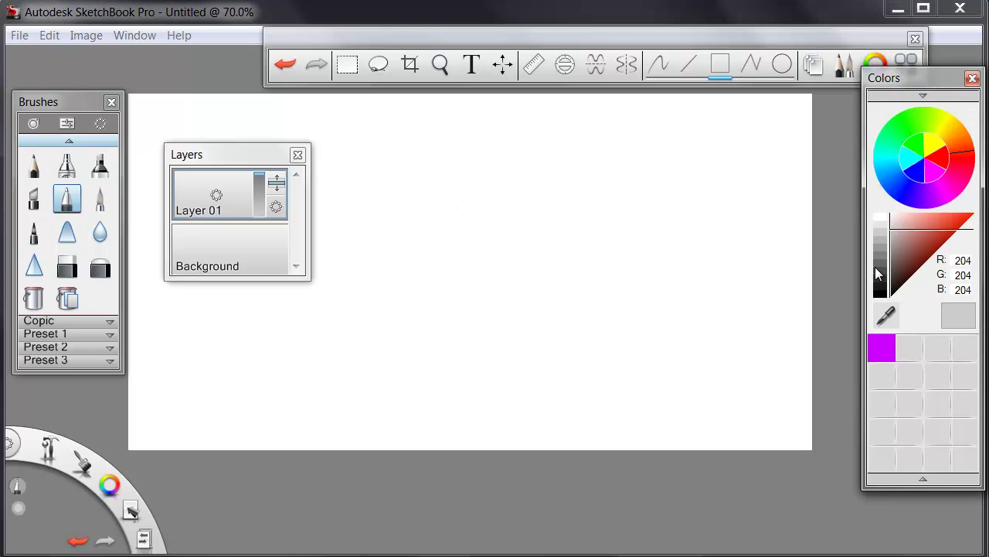
pyautogui.click(890, 279)
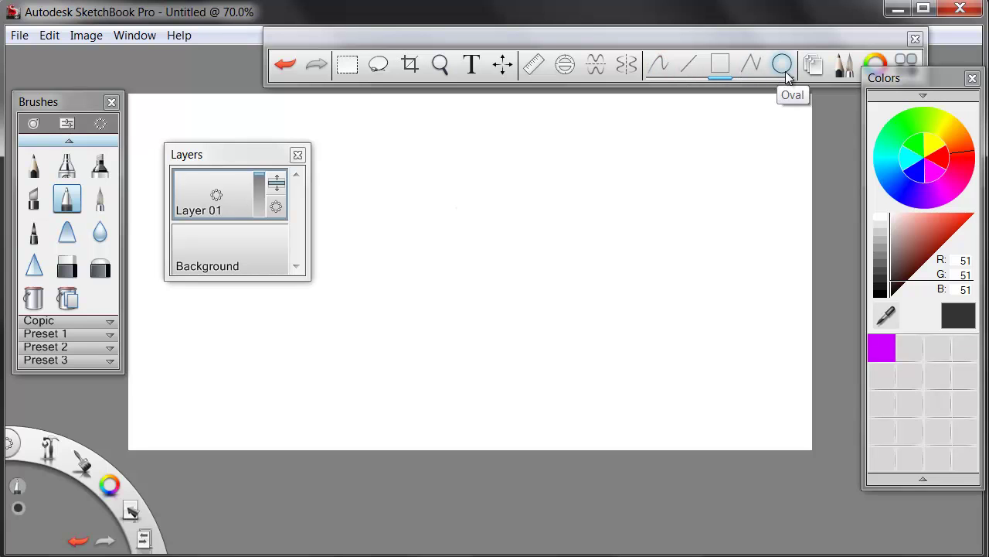
pyautogui.moveTo(677, 42); pyautogui.dragTo(653, 45)
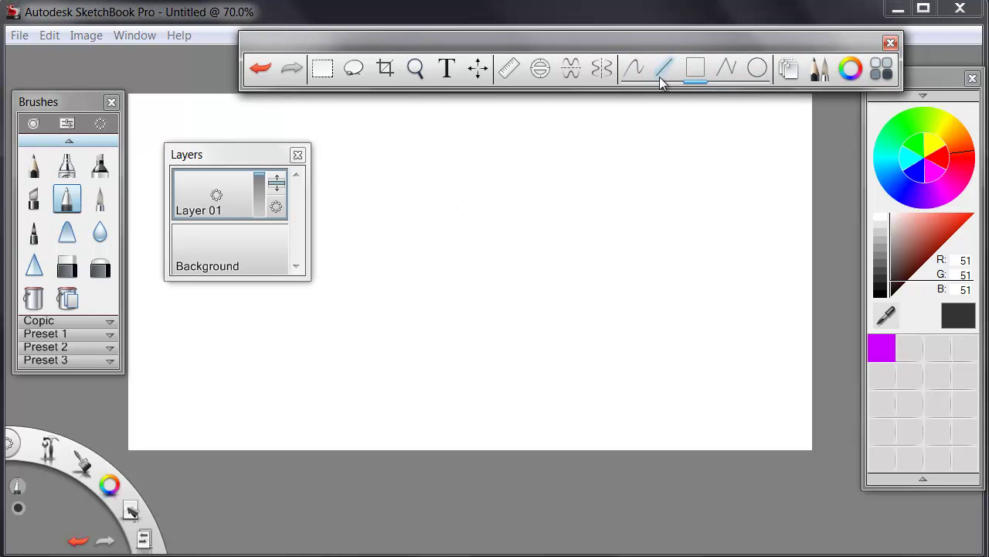
pyautogui.click(690, 75)
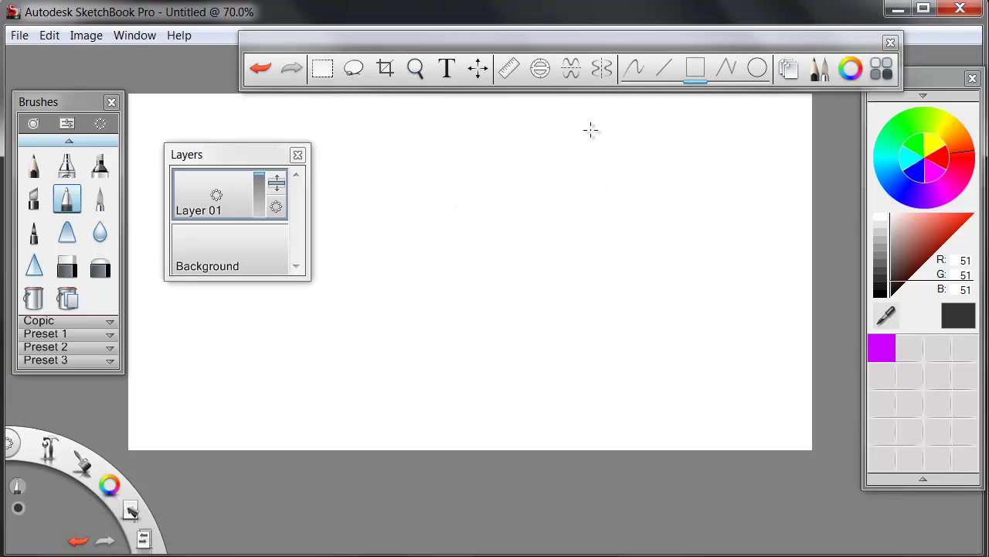
pyautogui.moveTo(591, 132)
pyautogui.mouseDown()
pyautogui.moveTo(669, 222)
pyautogui.moveTo(773, 401)
pyautogui.mouseUp()
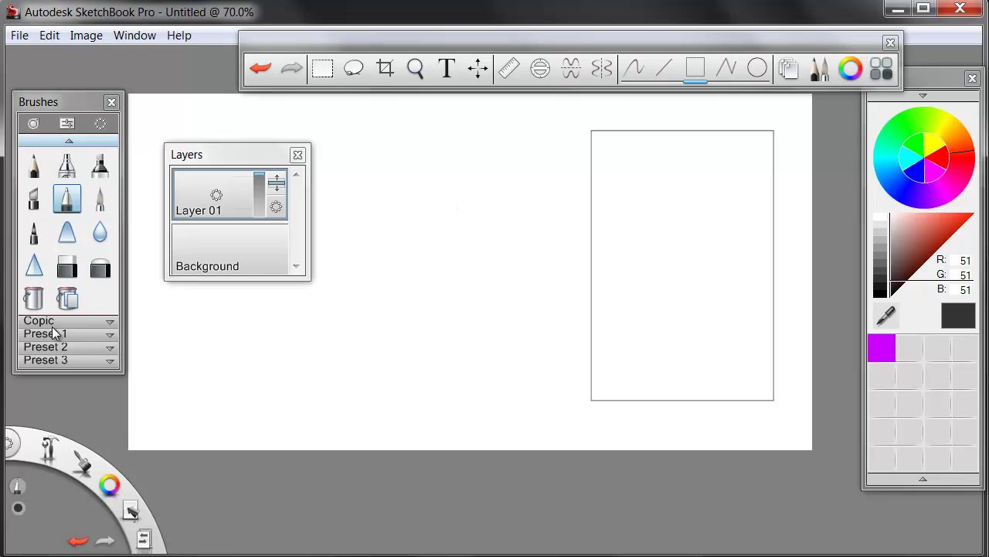
# Step: Fill the rectangle with mid gray RGB 153 using the Fill bucket
pyautogui.click(883, 251)
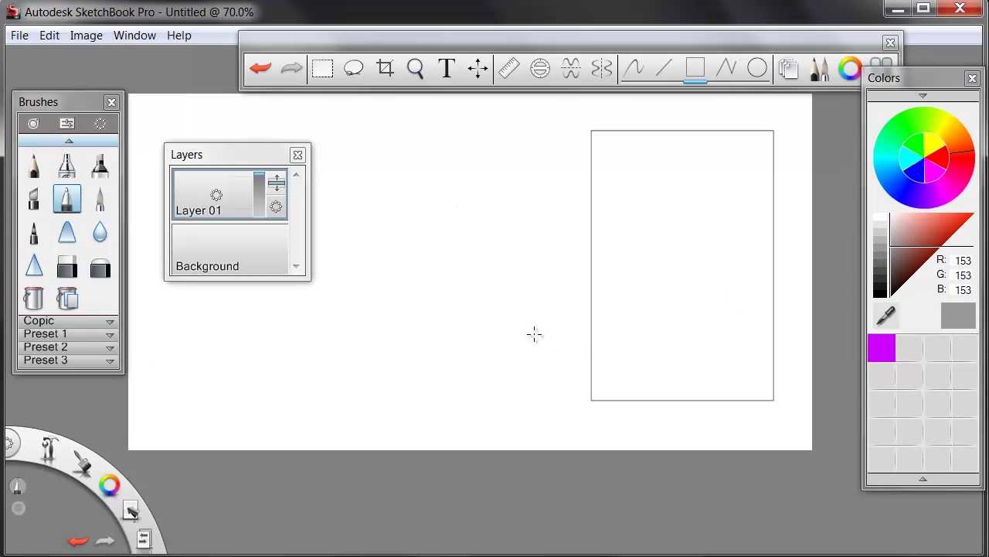
pyautogui.click(34, 298)
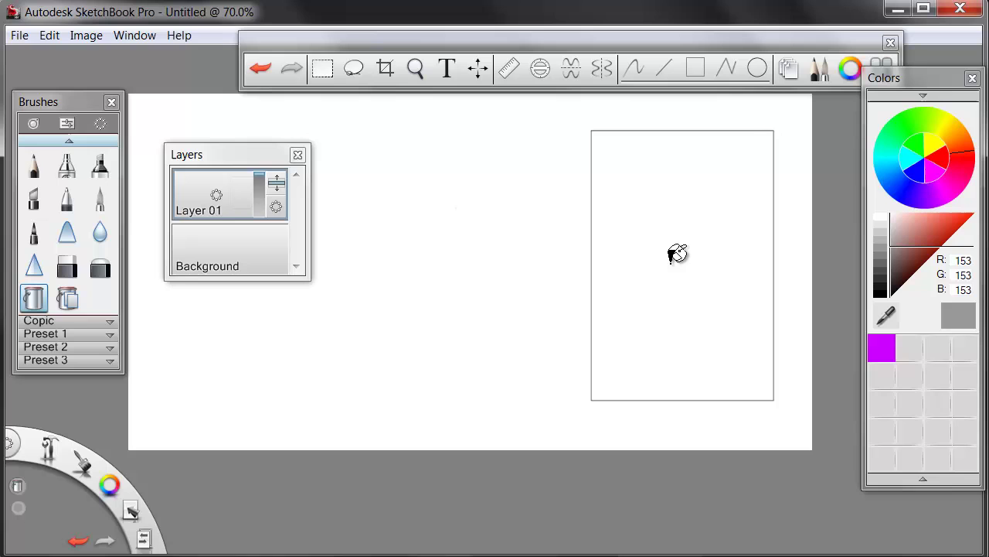
pyautogui.click(670, 228)
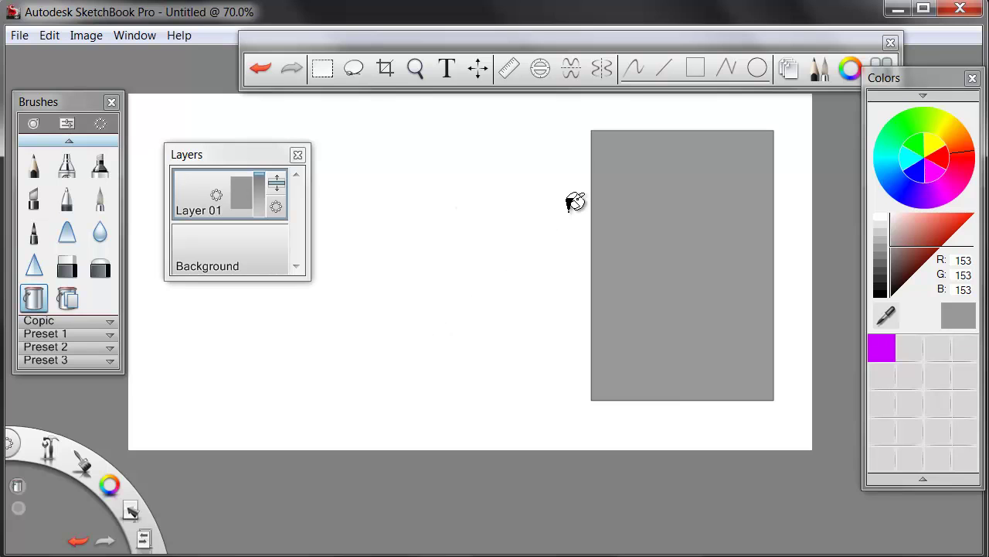
pyautogui.click(633, 70)
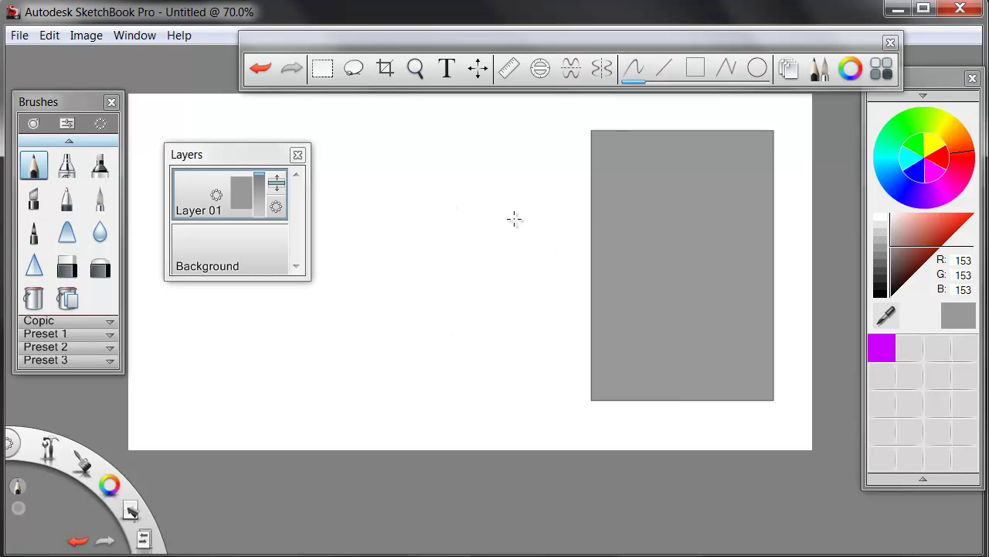
# Step: Switch to the marker brush and enlarge it to about size 15
pyautogui.click(31, 203)
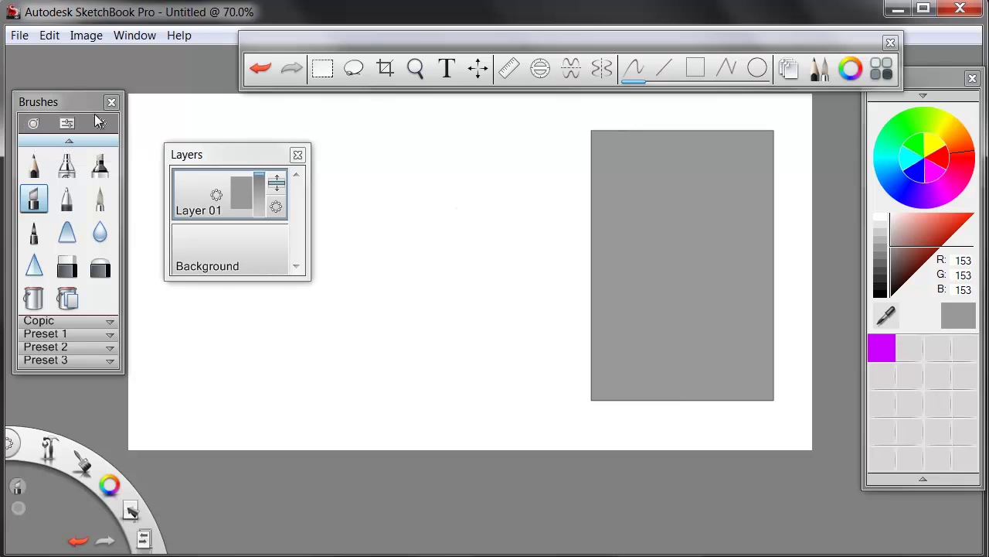
pyautogui.click(33, 124)
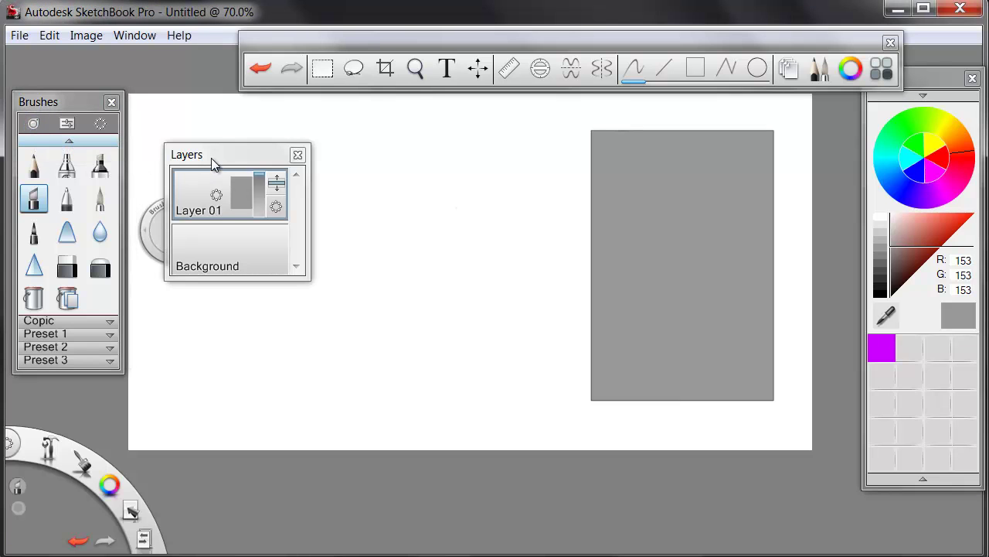
pyautogui.moveTo(214, 160); pyautogui.dragTo(279, 152)
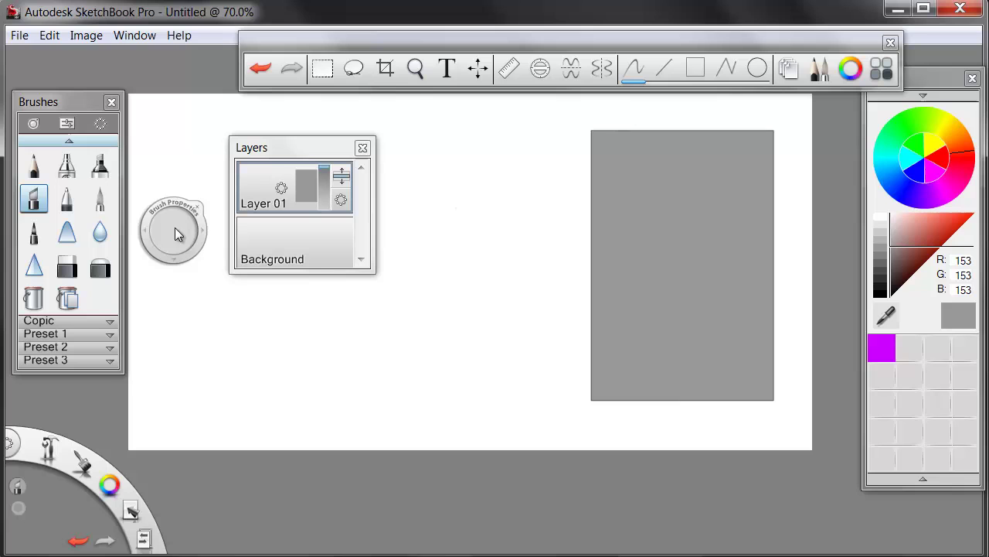
pyautogui.moveTo(175, 227)
pyautogui.mouseDown()
pyautogui.moveTo(172, 247)
pyautogui.moveTo(406, 306)
pyautogui.mouseUp()
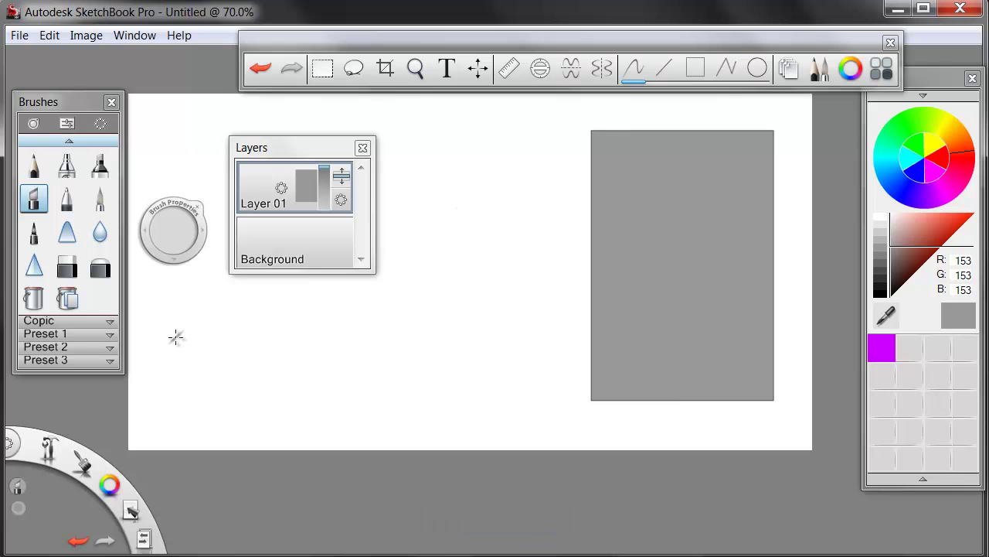
# Step: Paint a broad gray zigzag band through the rectangle and a hooked stroke above it
pyautogui.moveTo(166, 336)
pyautogui.mouseDown()
pyautogui.moveTo(291, 326)
pyautogui.moveTo(372, 341)
pyautogui.moveTo(528, 302)
pyautogui.moveTo(457, 242)
pyautogui.moveTo(424, 246)
pyautogui.moveTo(497, 292)
pyautogui.moveTo(732, 341)
pyautogui.mouseUp()
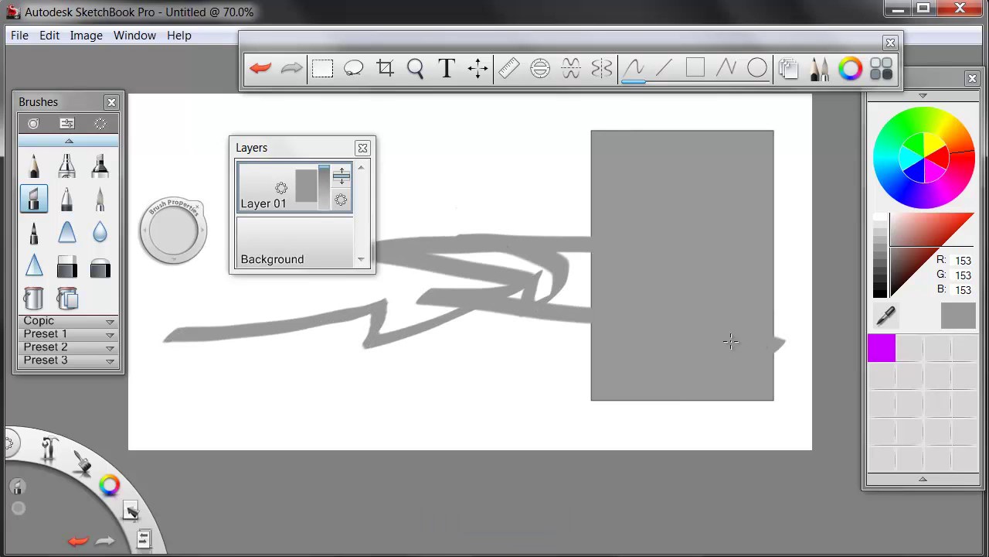
pyautogui.moveTo(221, 322); pyautogui.dragTo(508, 329)
pyautogui.moveTo(340, 349)
pyautogui.mouseDown()
pyautogui.moveTo(188, 339)
pyautogui.moveTo(464, 333)
pyautogui.mouseUp()
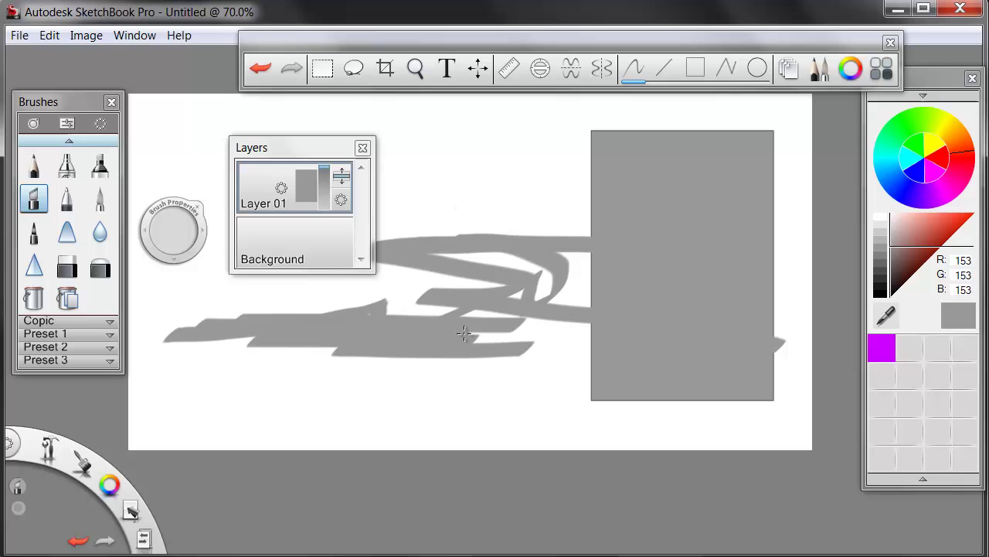
pyautogui.moveTo(442, 179)
pyautogui.mouseDown()
pyautogui.moveTo(520, 165)
pyautogui.moveTo(522, 141)
pyautogui.mouseUp()
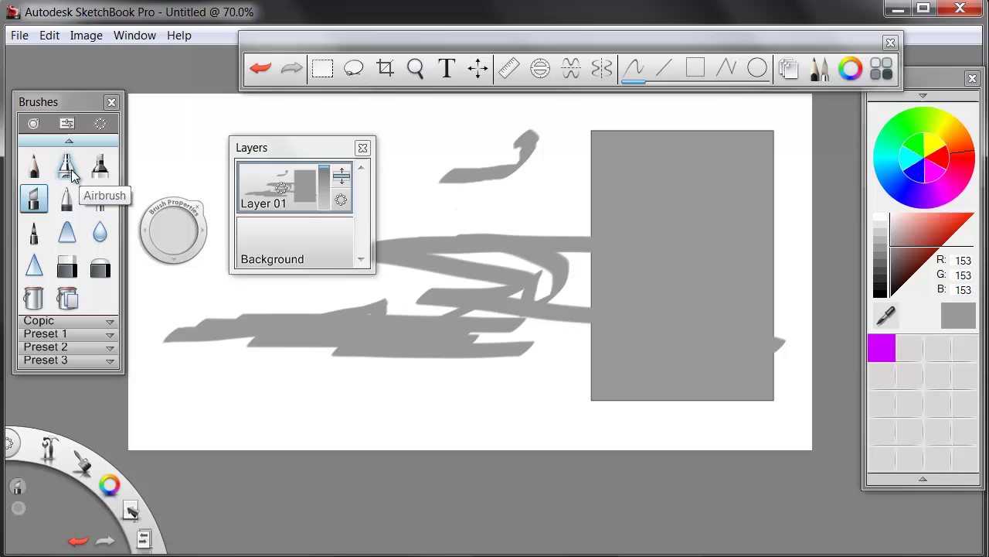
# Step: Airbrush a soft gray shadow band beneath the lower strokes
pyautogui.click(68, 169)
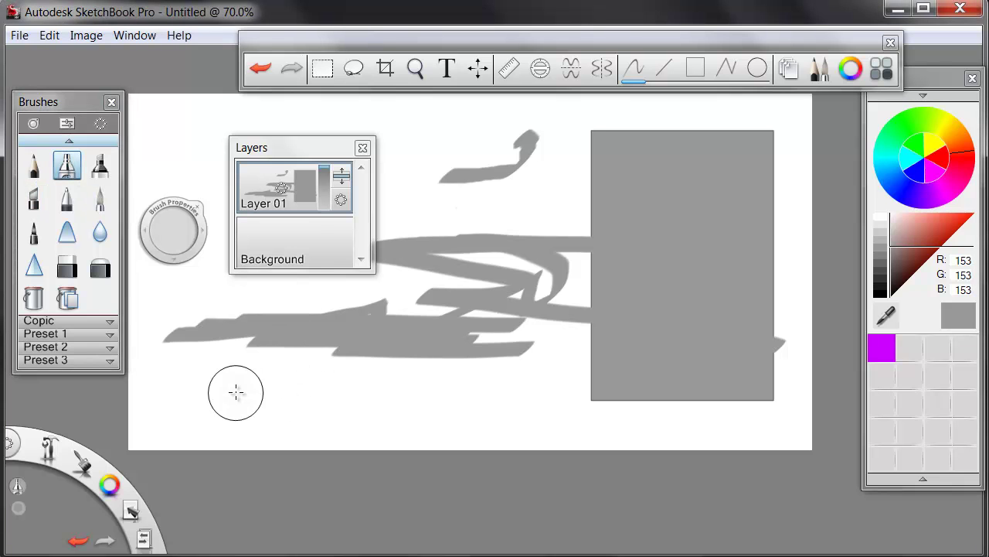
pyautogui.moveTo(236, 393)
pyautogui.mouseDown()
pyautogui.moveTo(502, 397)
pyautogui.moveTo(229, 391)
pyautogui.moveTo(477, 379)
pyautogui.moveTo(271, 379)
pyautogui.moveTo(453, 376)
pyautogui.moveTo(190, 378)
pyautogui.moveTo(493, 387)
pyautogui.moveTo(193, 374)
pyautogui.mouseUp()
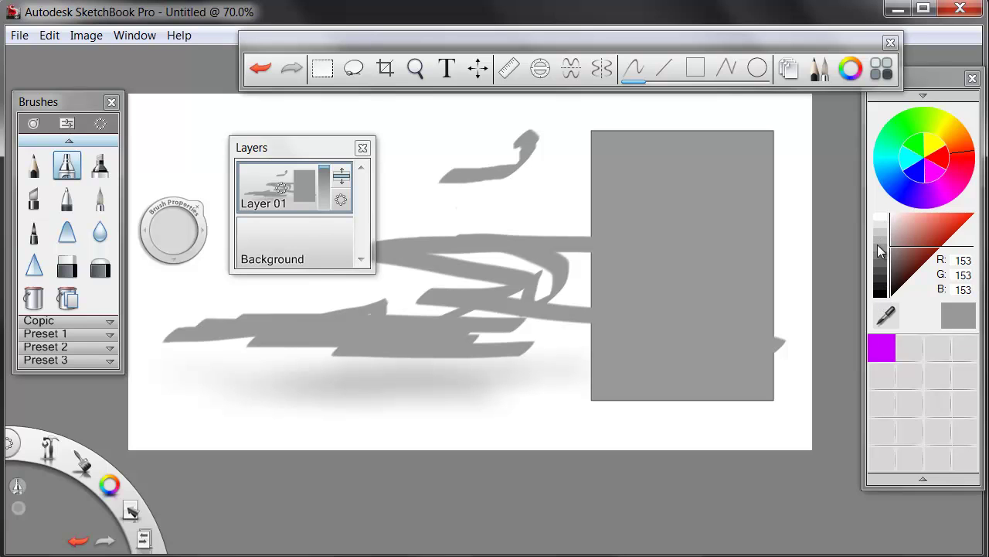
# Step: Set the paint colour to black (0, 0, 0), save it as a swatch, and close the Layers panel
pyautogui.click(884, 284)
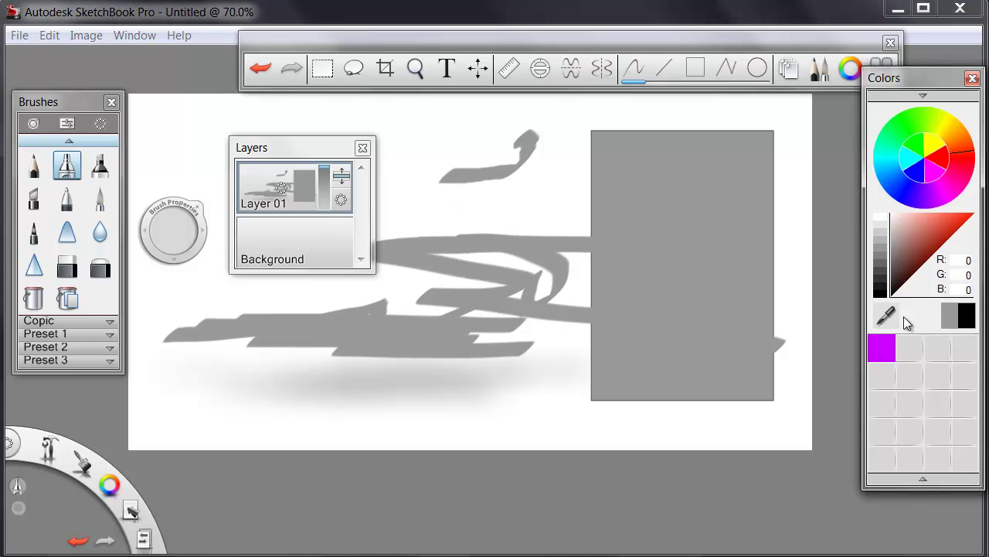
pyautogui.moveTo(955, 318); pyautogui.dragTo(912, 349)
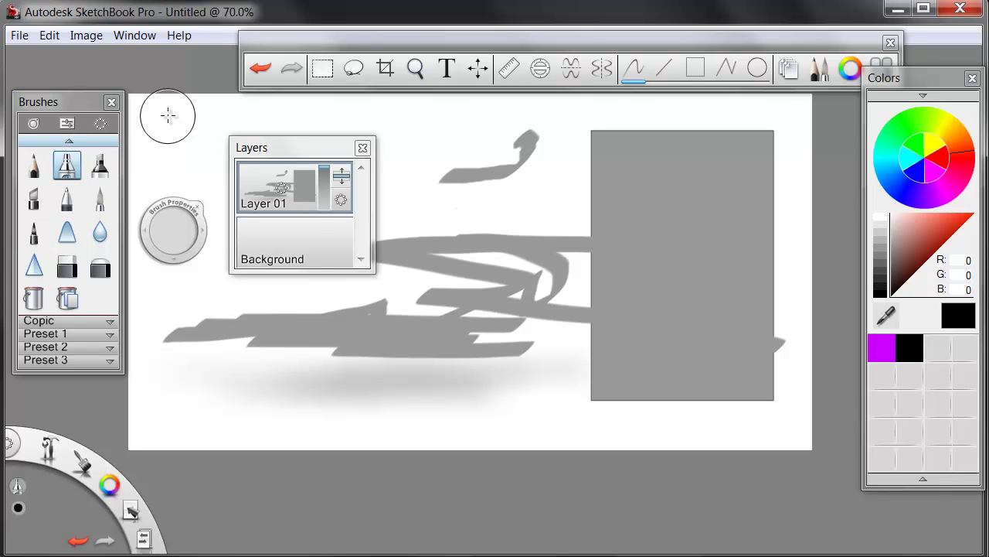
pyautogui.click(363, 149)
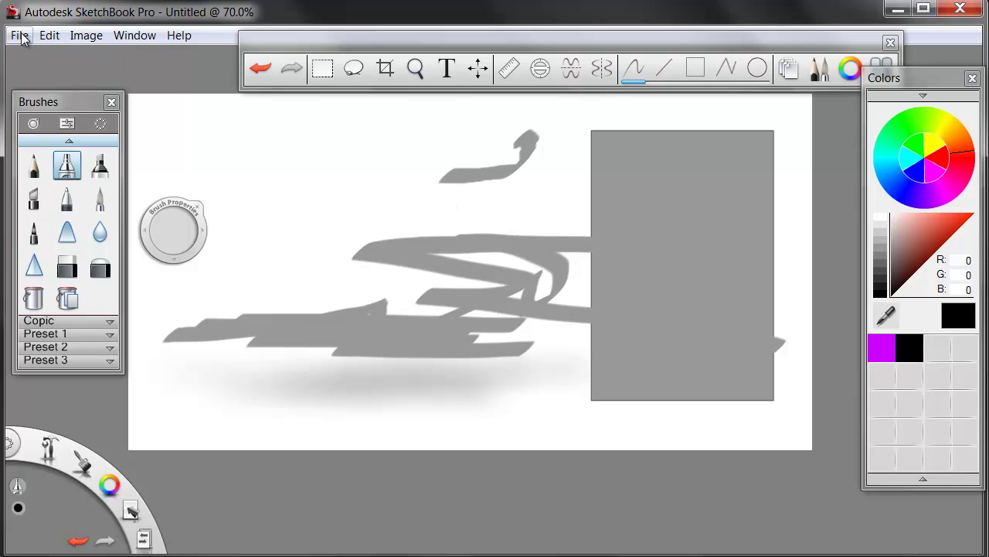
# Step: Enable Transparent background in the General tab of Preferences and confirm with OK
pyautogui.click(46, 38)
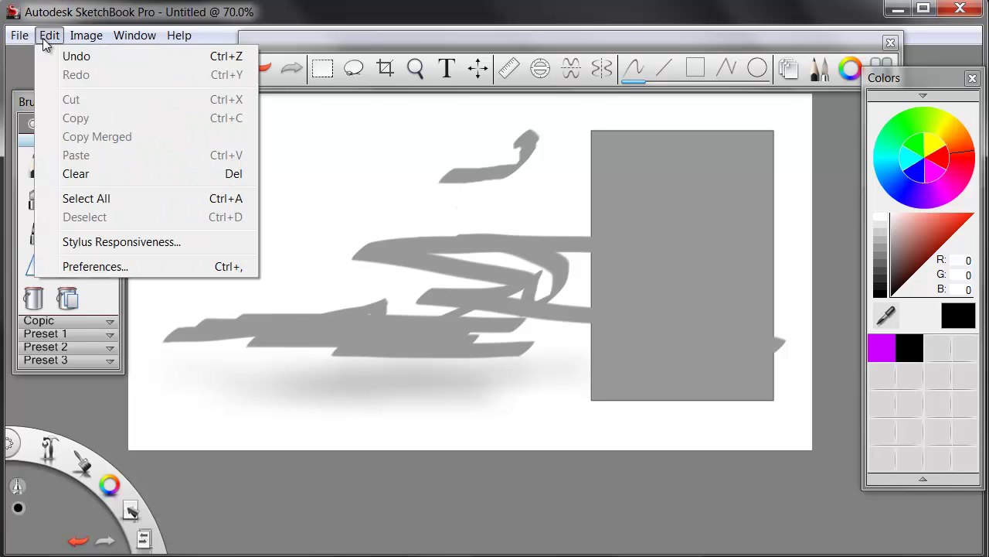
pyautogui.click(110, 267)
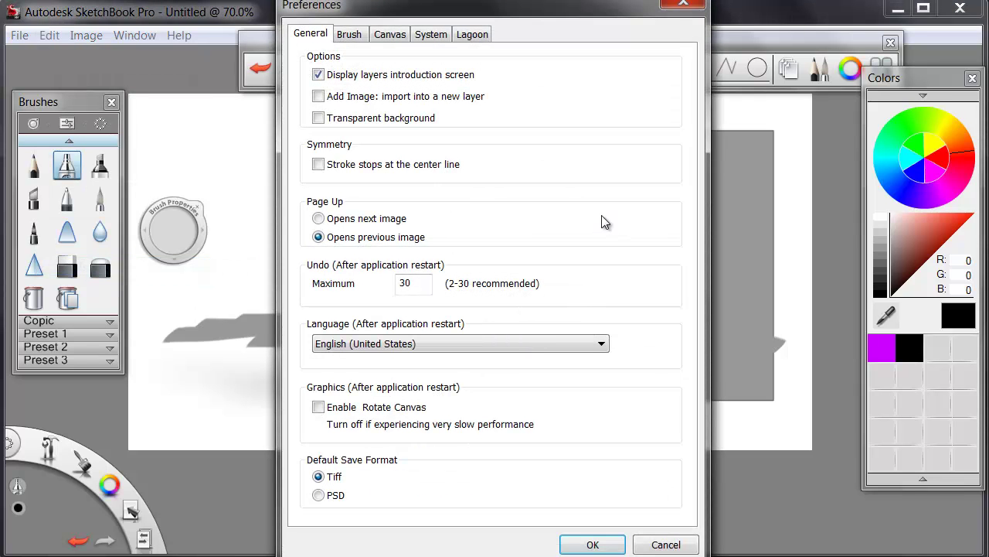
pyautogui.click(331, 121)
pyautogui.click(572, 541)
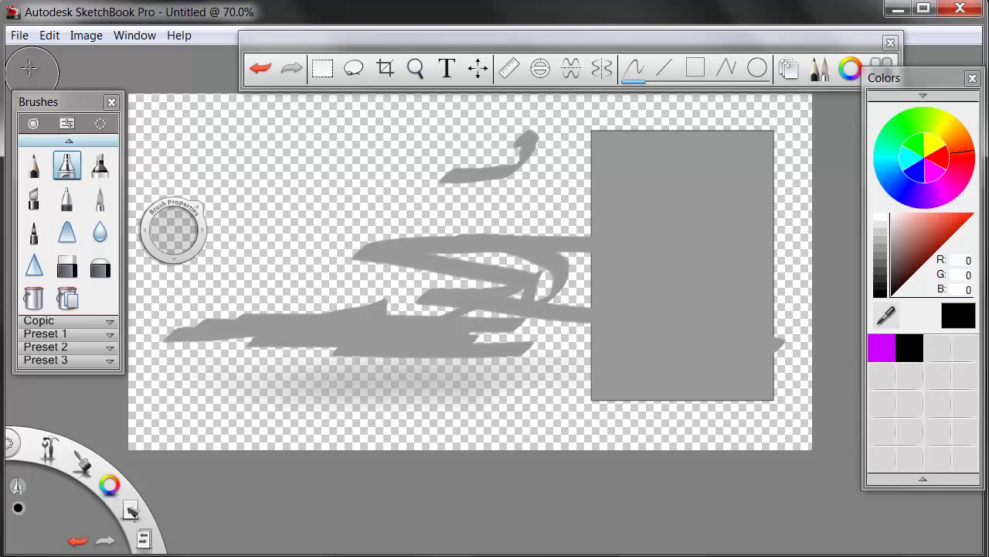
pyautogui.click(23, 37)
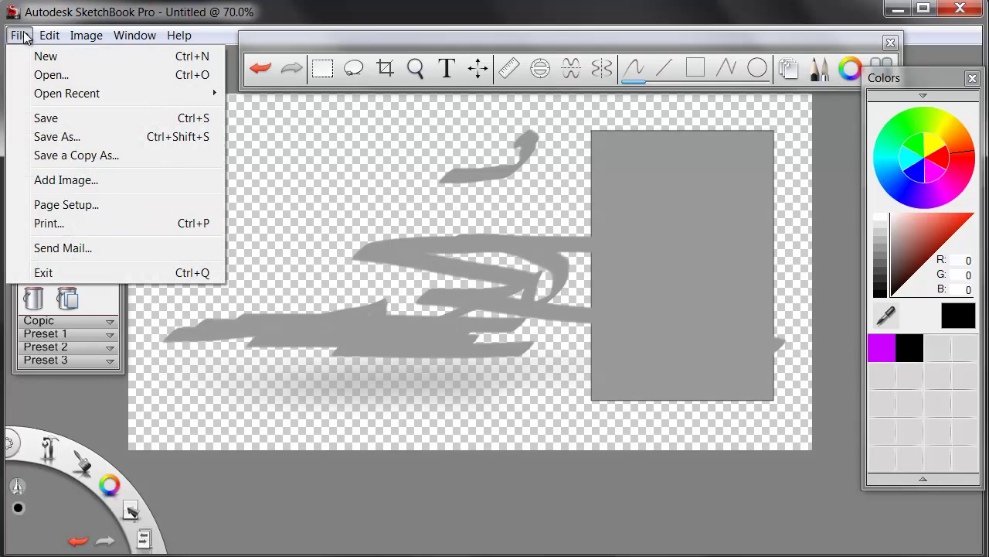
pyautogui.click(81, 136)
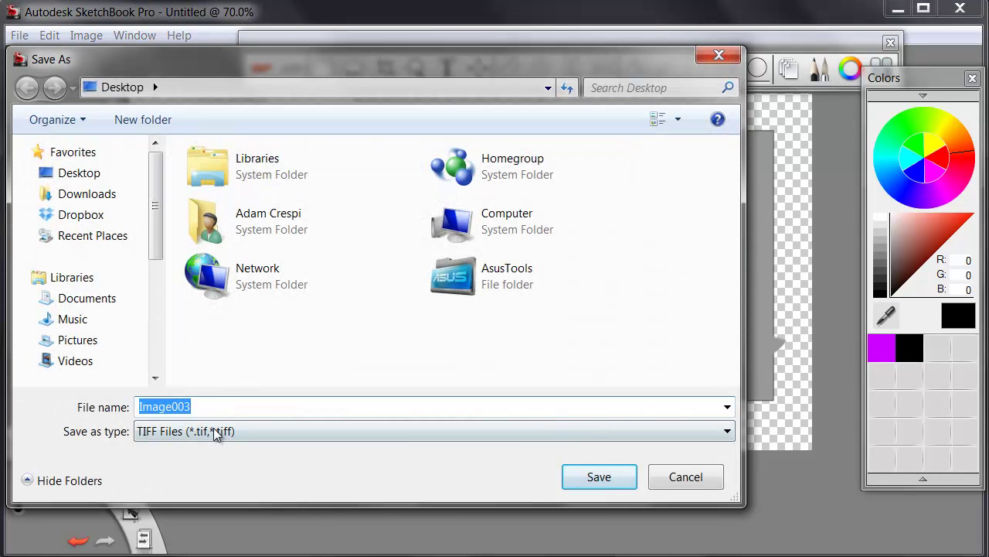
pyautogui.click(698, 478)
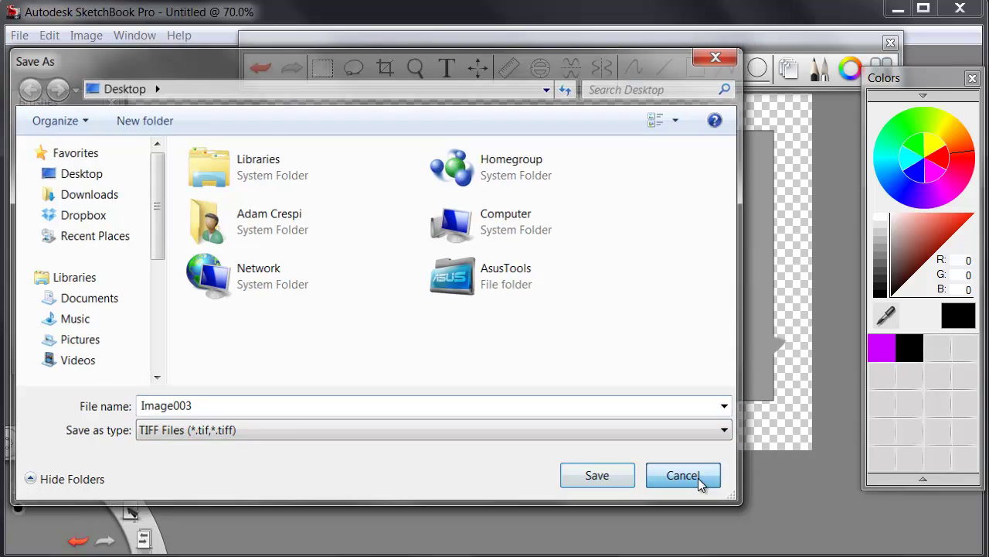